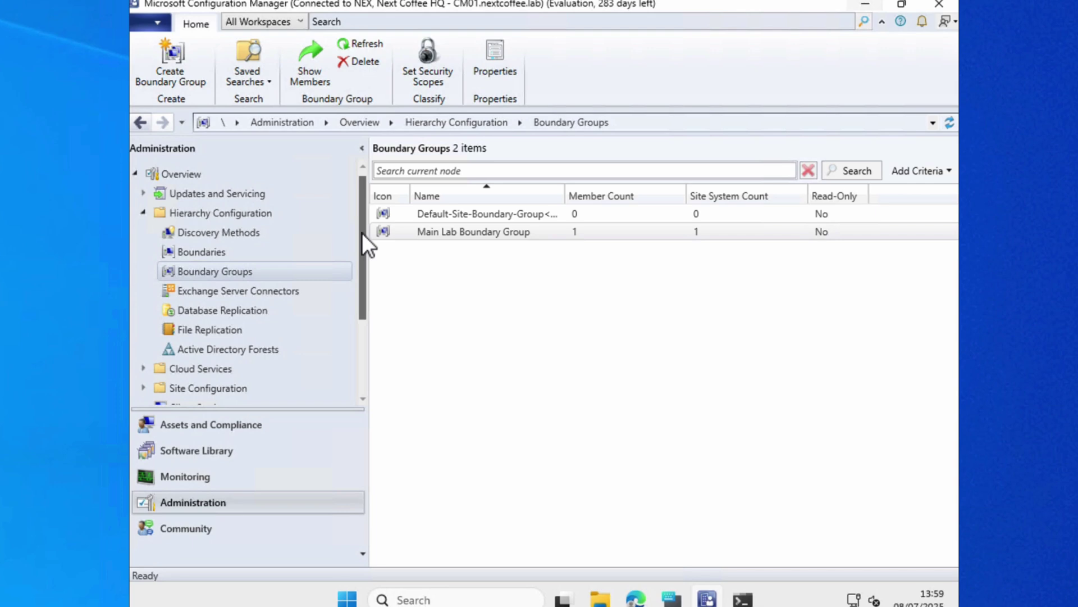
Step: Show the Distribution Points list and bring up the actions for CM01.NEXTCOFFEE.LAB
{"action": "scroll", "coordinate": [361, 233], "scroll_direction": "down", "scroll_amount": 2}
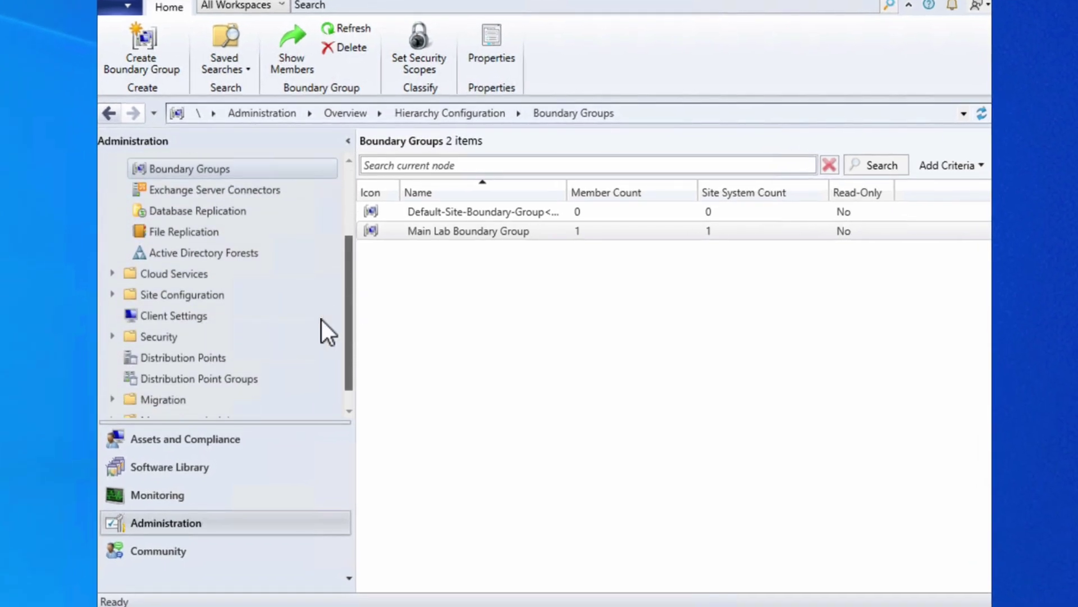
{"action": "left_click", "coordinate": [237, 353]}
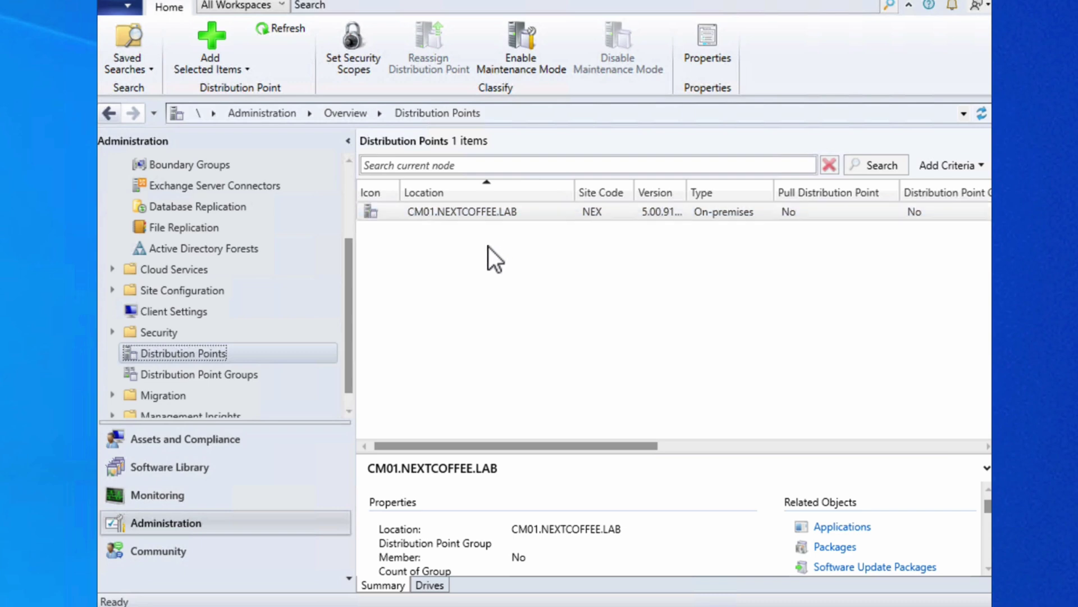
{"action": "left_click", "coordinate": [441, 214]}
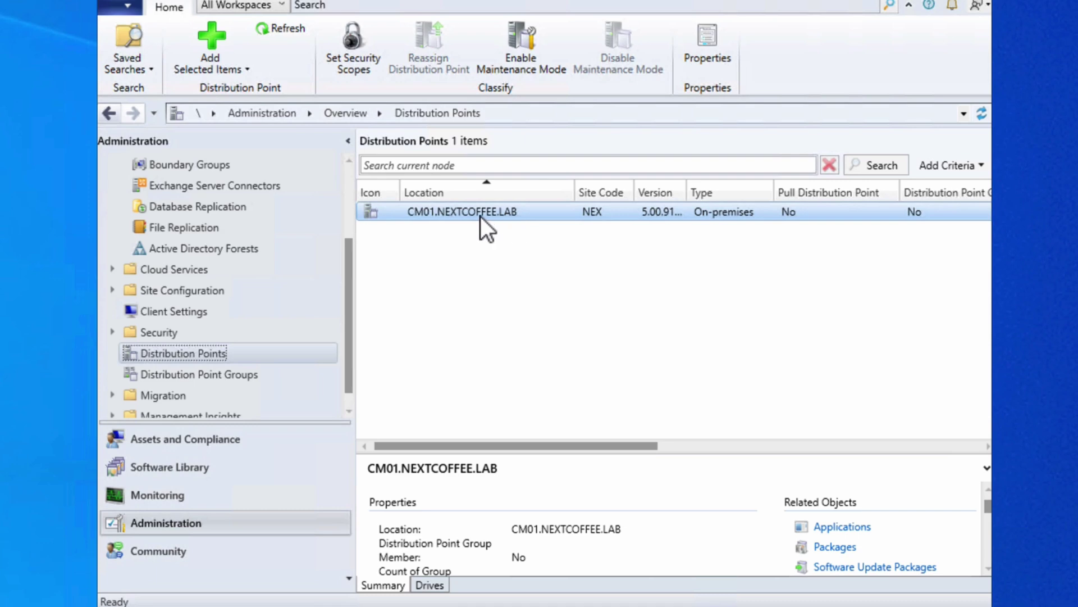
{"action": "right_click", "coordinate": [460, 214]}
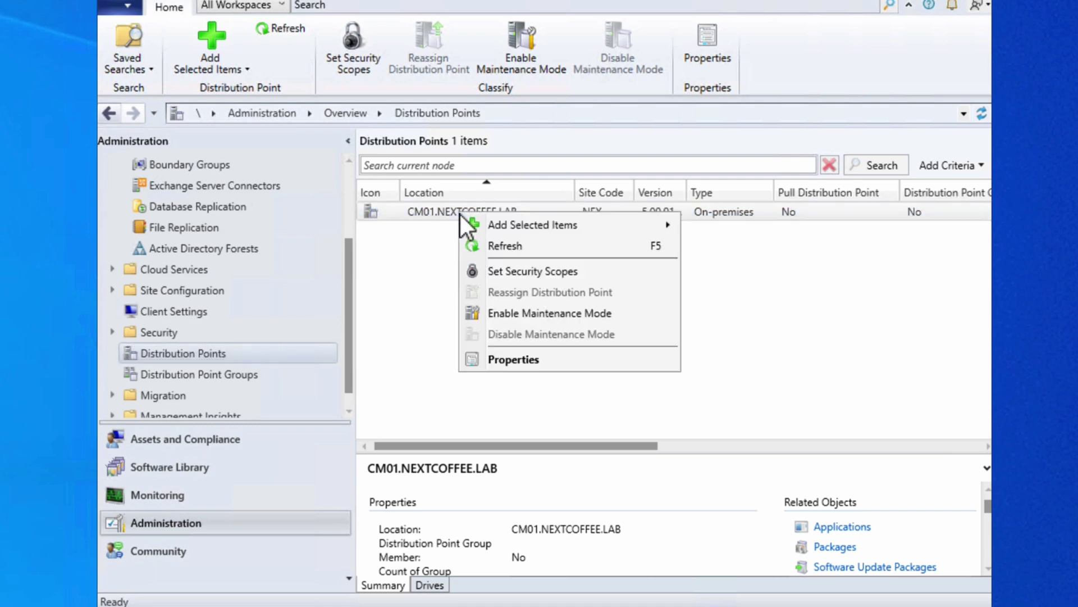
Step: Open the CM01.NEXTCOFFEE.LAB Properties on the General tab, with Connected Cache disabled
{"action": "left_click", "coordinate": [538, 363]}
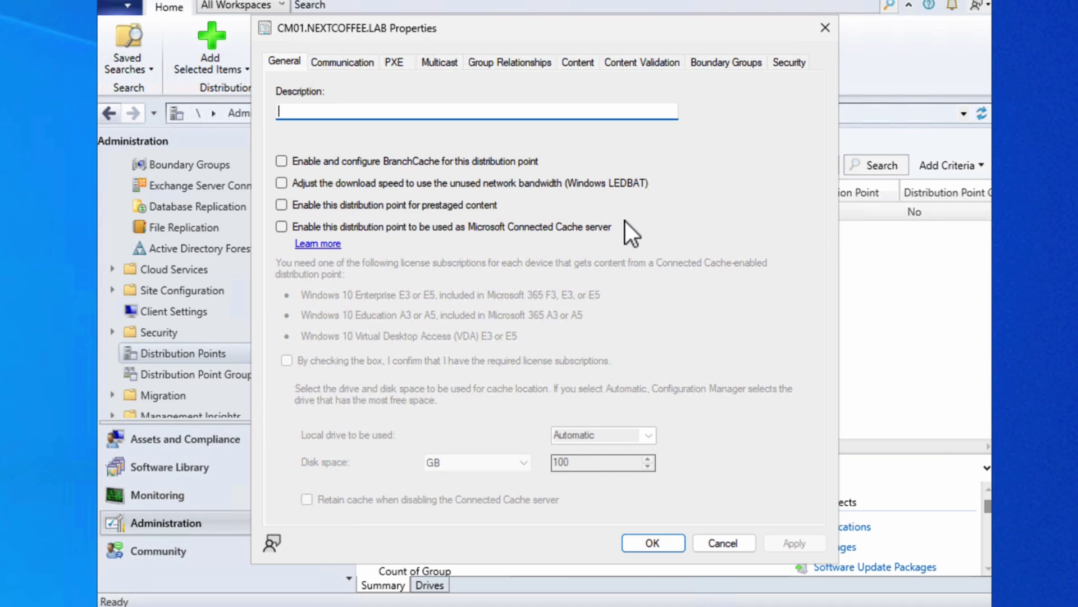
Step: Show the Communication settings: HTTP with a self-signed certificate expiring 19/04/2124
{"action": "left_click", "coordinate": [366, 61]}
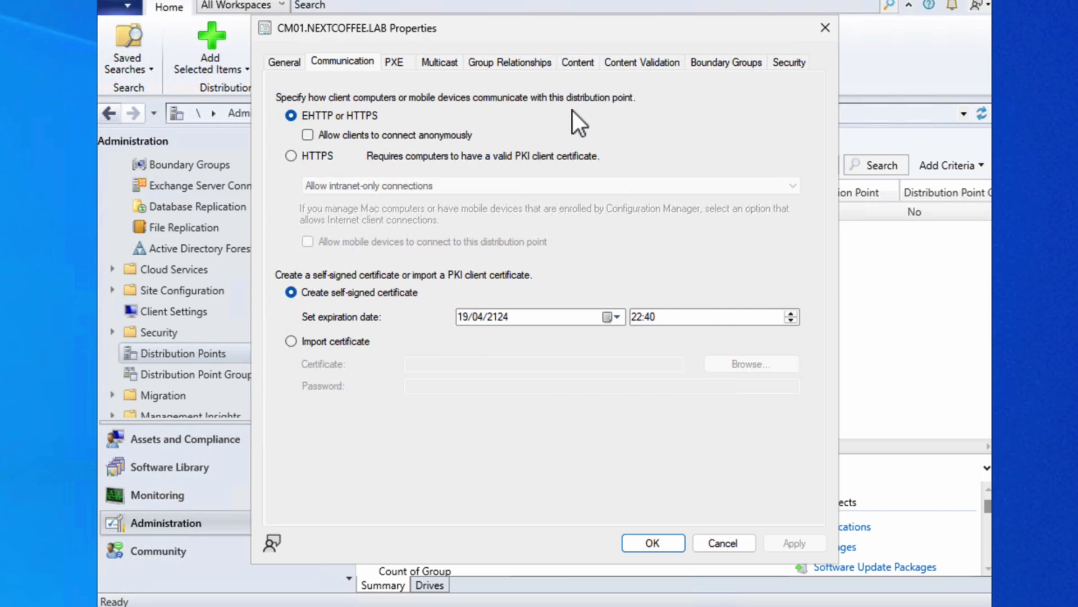
Step: Enable PXE support for clients on the PXE tab, accepting the required PXE ports
{"action": "left_click", "coordinate": [407, 65]}
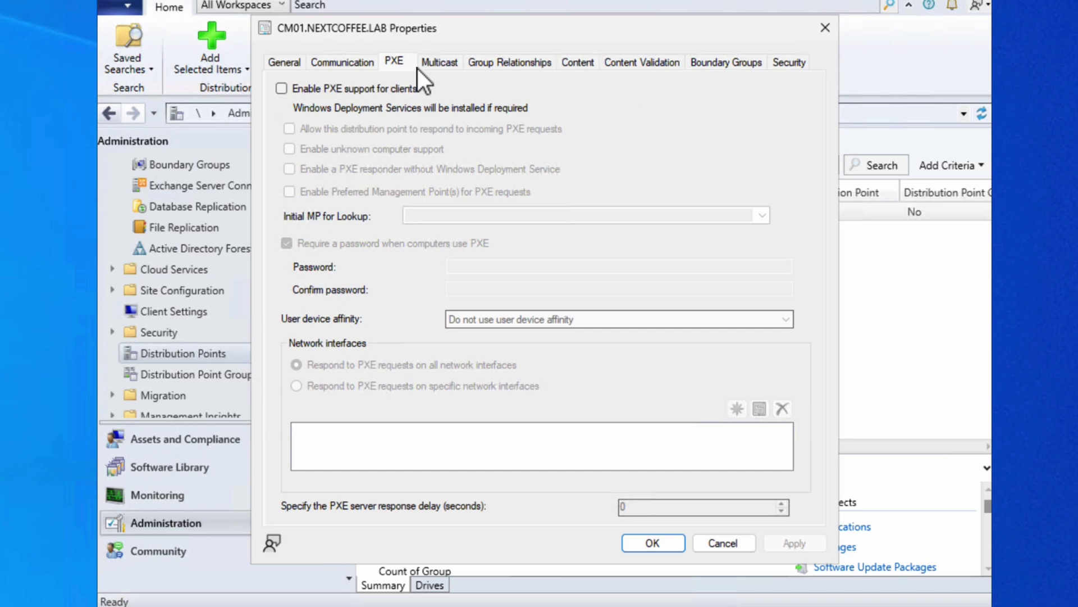
{"action": "left_click", "coordinate": [390, 90]}
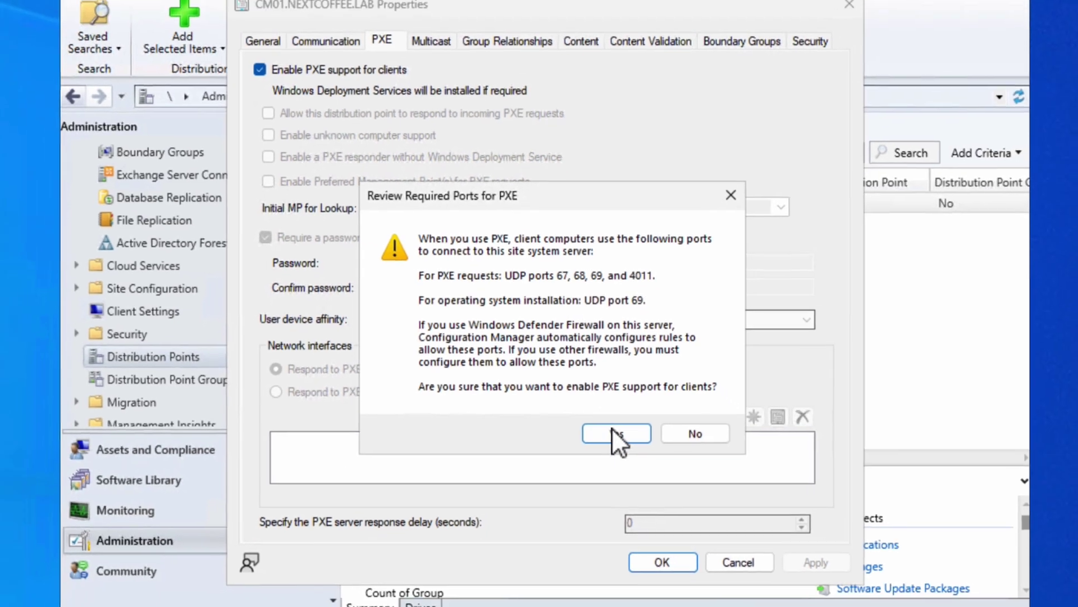
{"action": "left_click", "coordinate": [628, 451]}
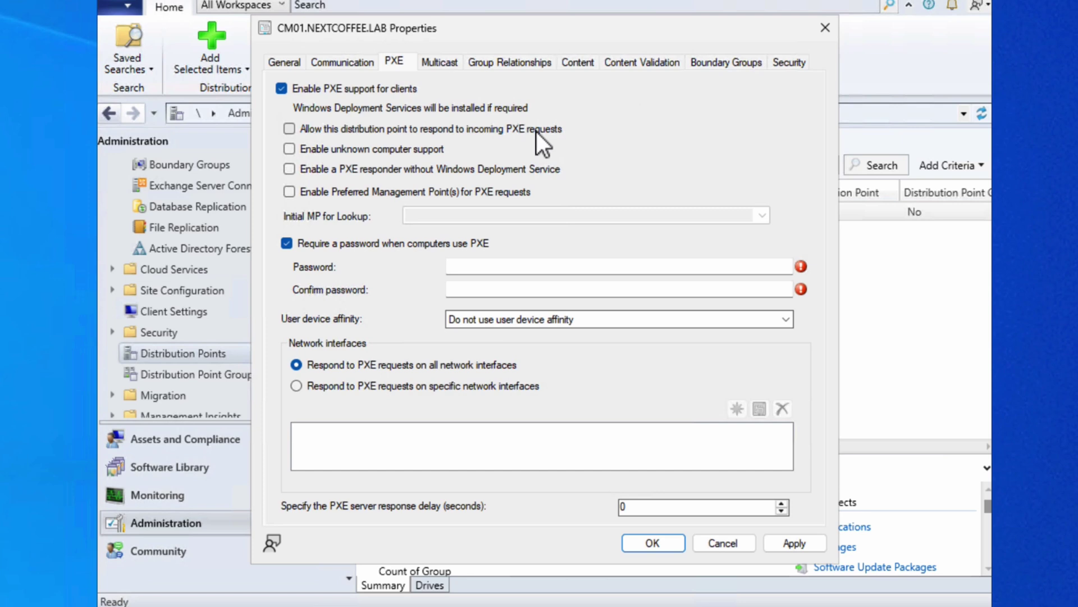
Step: Allow responses to incoming PXE requests and enable unknown computer support, acknowledging the warning
{"action": "left_click", "coordinate": [537, 132]}
{"action": "left_click", "coordinate": [422, 150]}
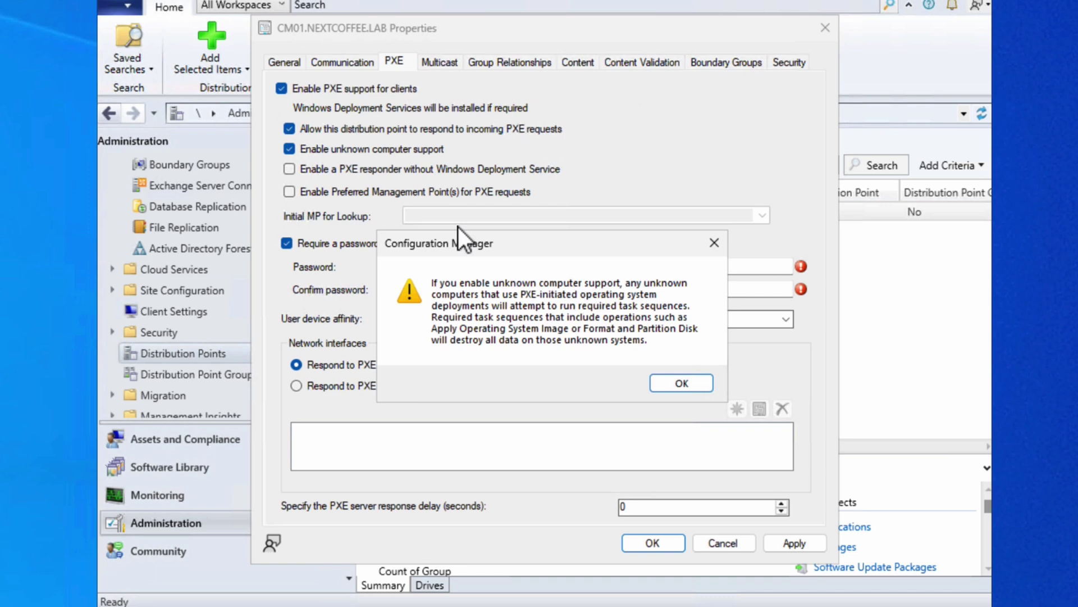
{"action": "left_click", "coordinate": [692, 383]}
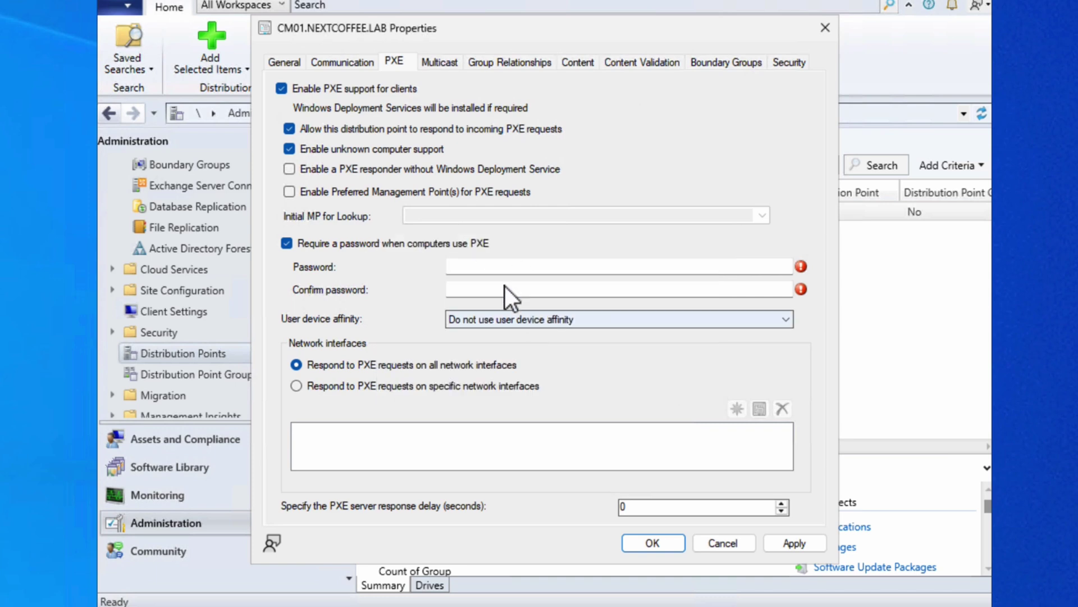
Step: Turn on the PXE responder without Windows Deployment Service and confirm it
{"action": "left_click", "coordinate": [535, 173]}
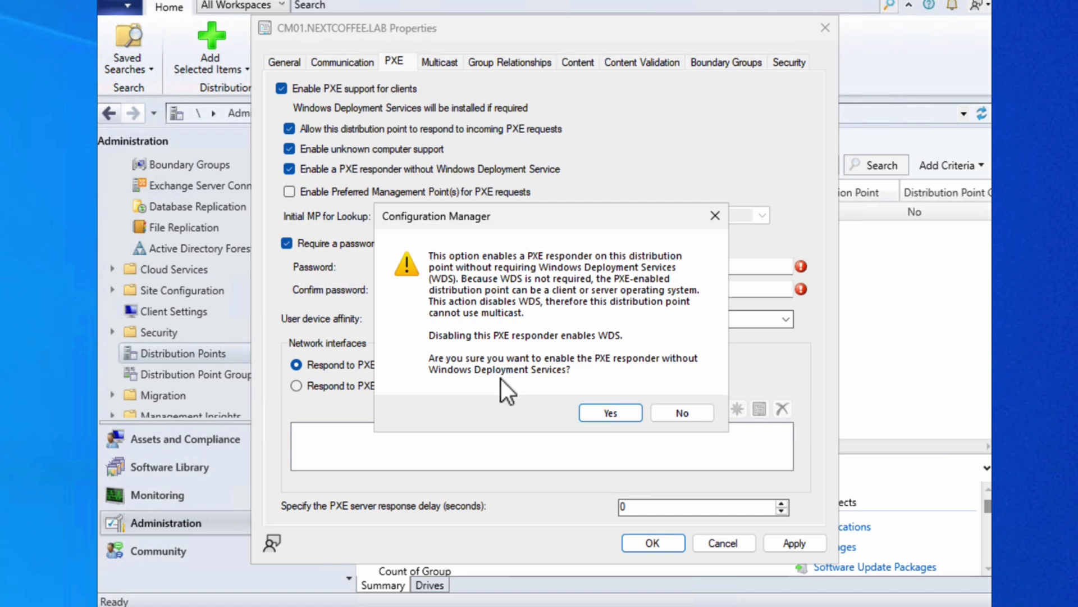
{"action": "left_click", "coordinate": [593, 412]}
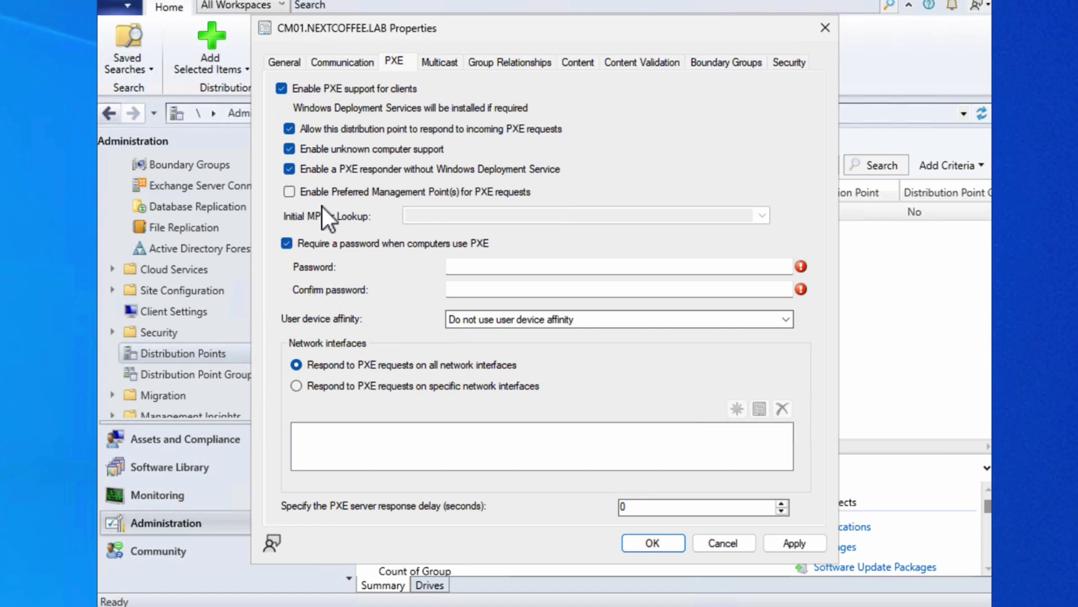
{"action": "left_click", "coordinate": [339, 194]}
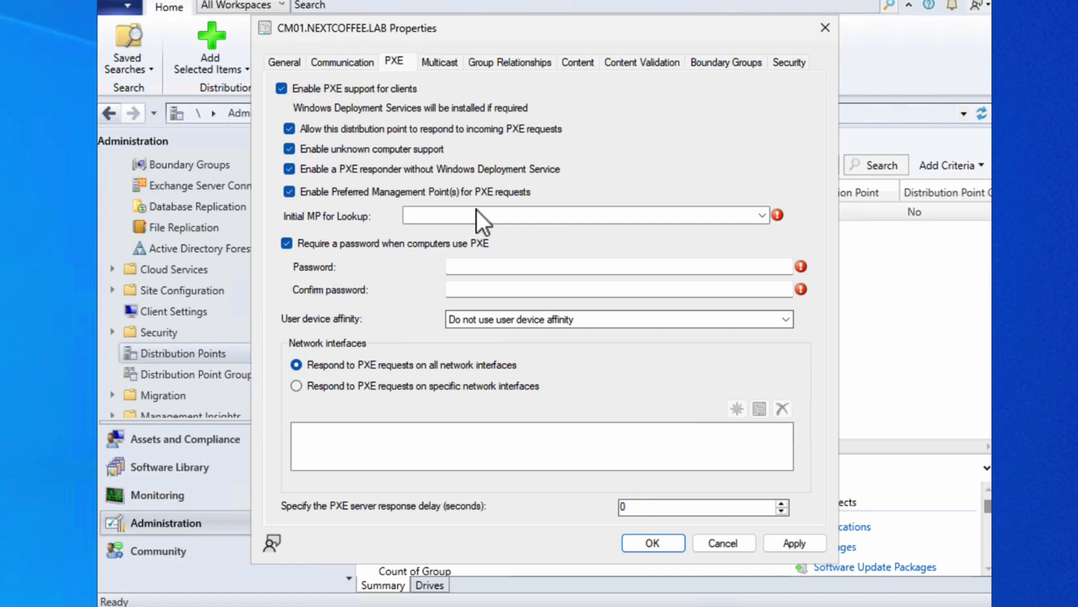
{"action": "left_click", "coordinate": [763, 217]}
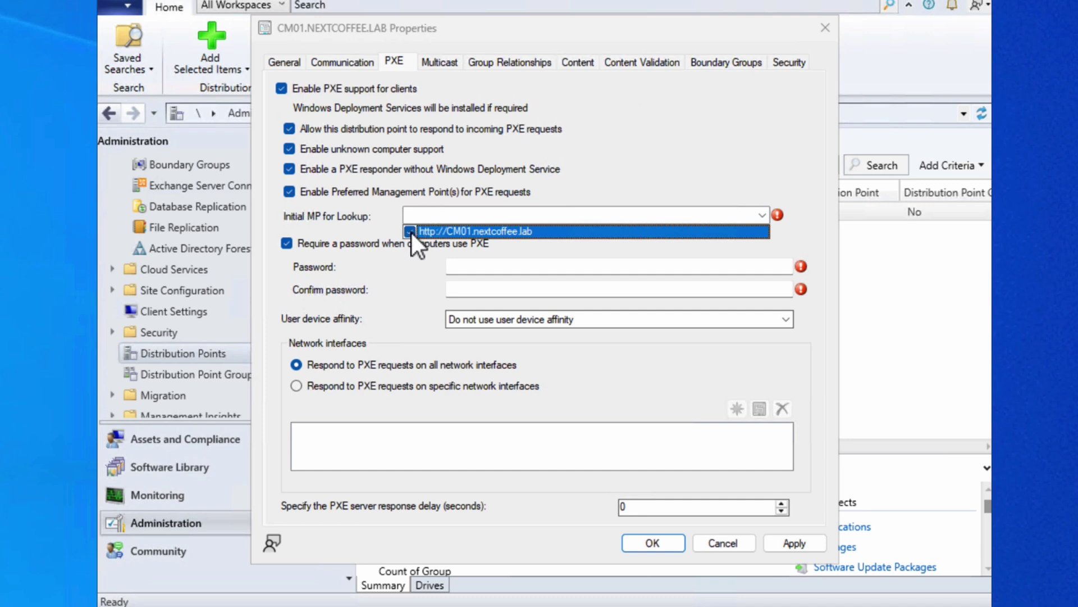
{"action": "left_click", "coordinate": [349, 223]}
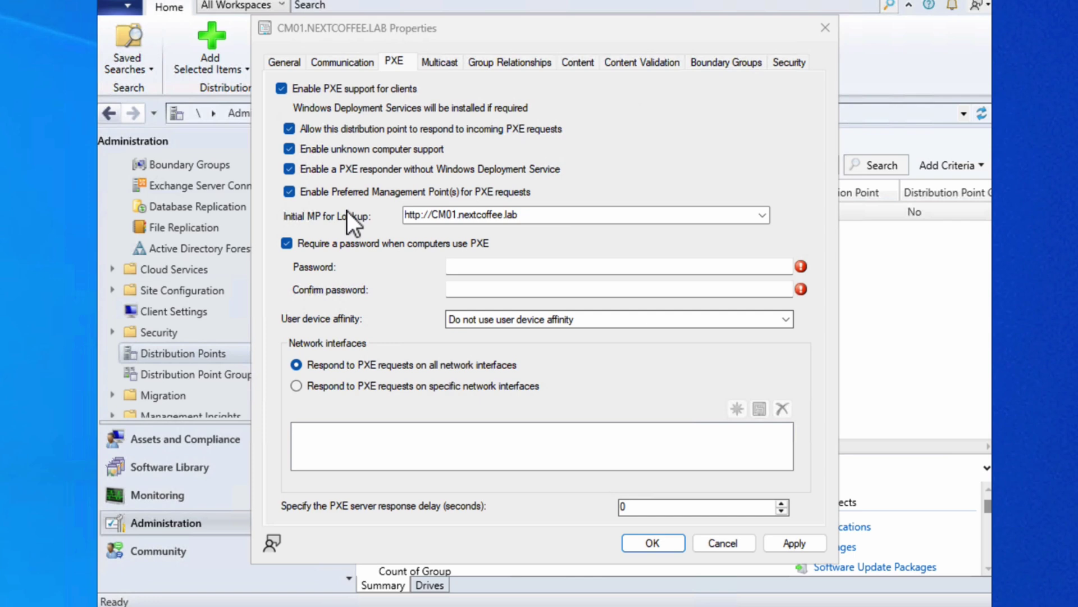
Step: Enter the PXE client password and move to the Confirm password field
{"action": "left_click", "coordinate": [520, 267]}
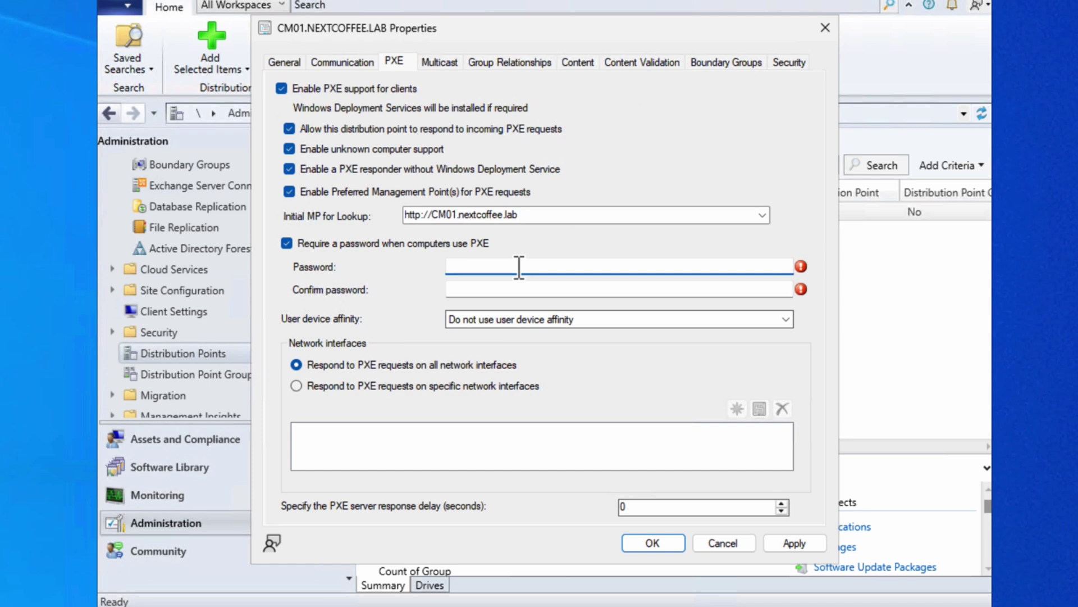
{"action": "type", "text": "••••••"}
{"action": "key", "text": "Tab"}
{"action": "type", "text": "••••••"}
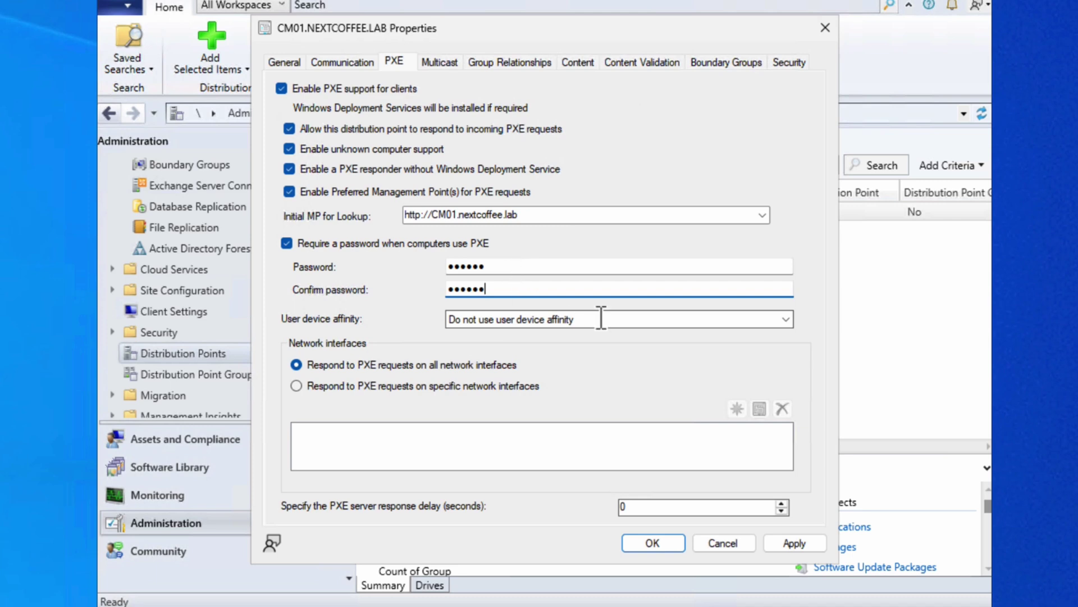
{"action": "left_click", "coordinate": [646, 321]}
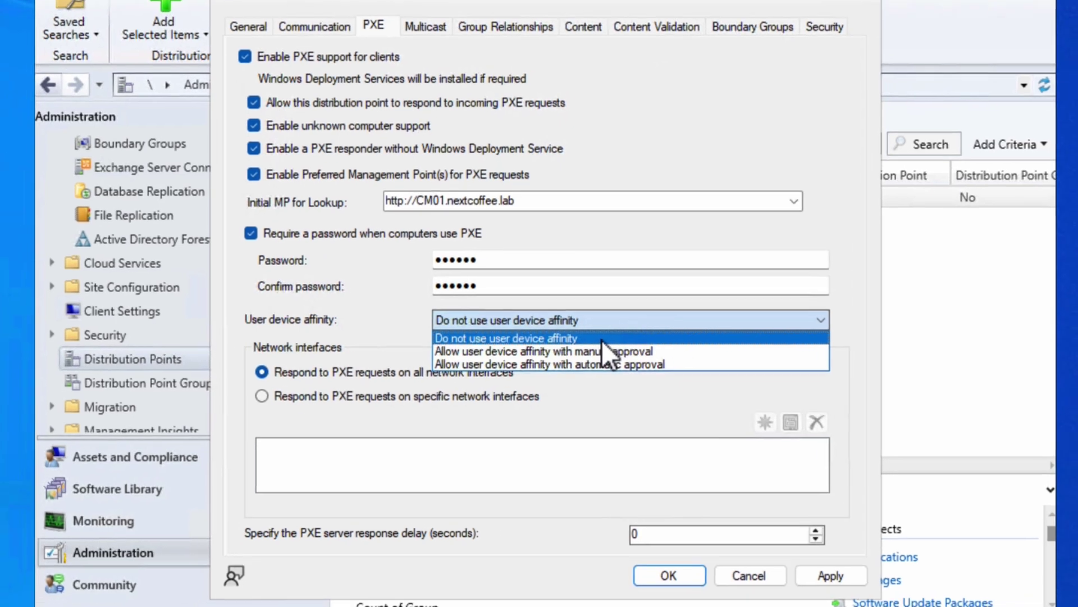
{"action": "left_click", "coordinate": [604, 339]}
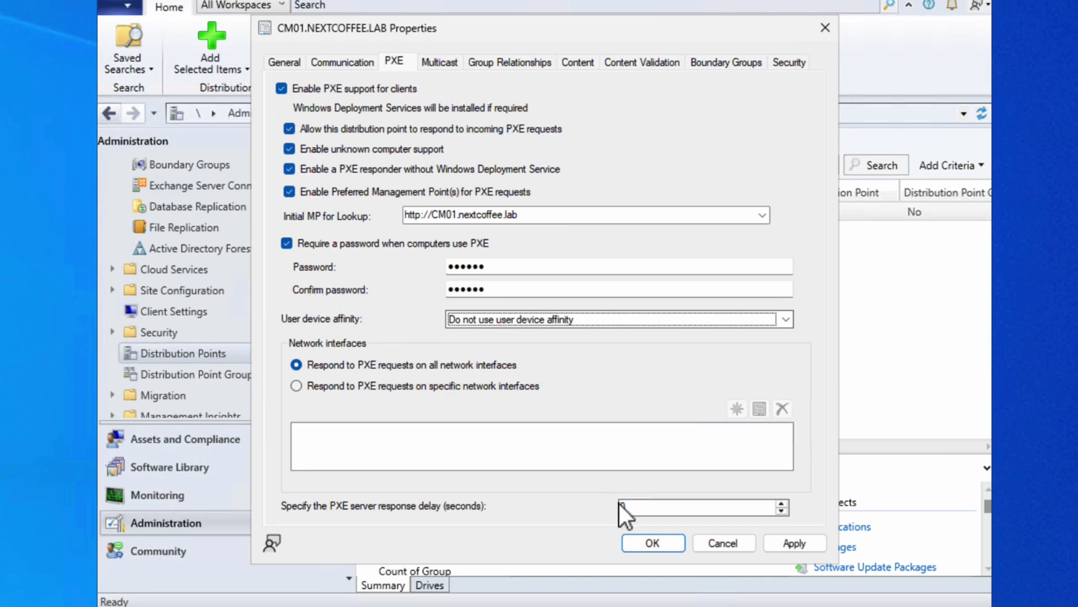
Step: Check the Multicast tab and Group Relationships, cancelling without adding any distribution point group
{"action": "left_click", "coordinate": [439, 63]}
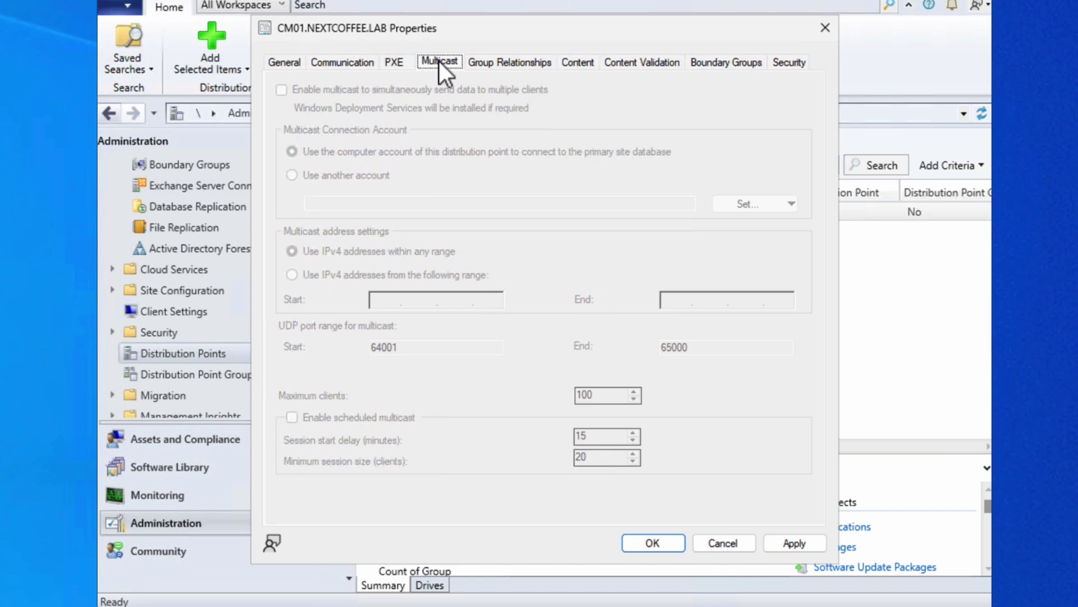
{"action": "left_click", "coordinate": [493, 62]}
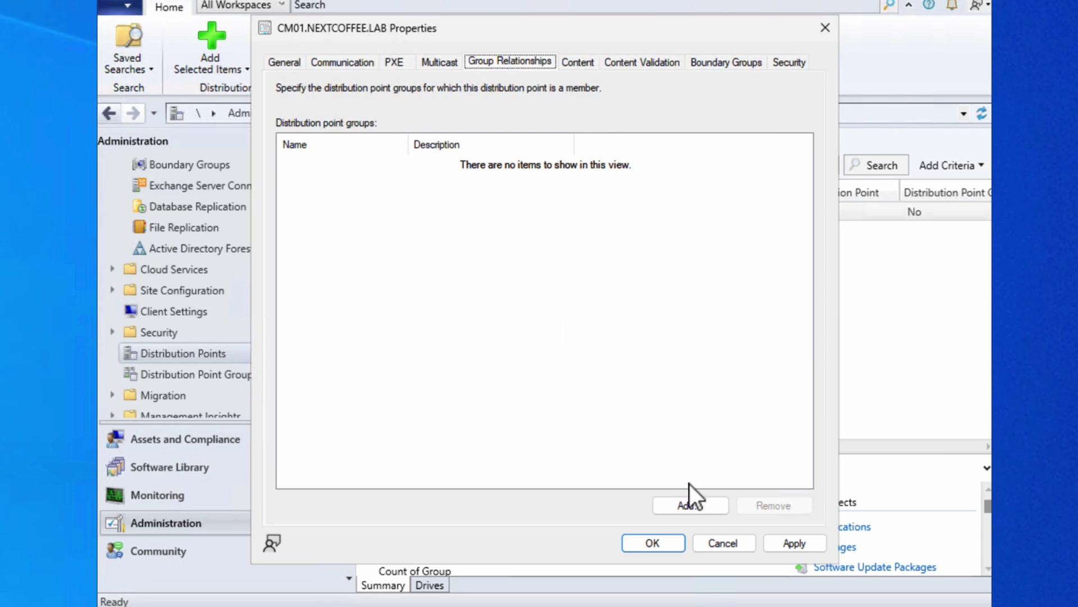
{"action": "left_click", "coordinate": [699, 505]}
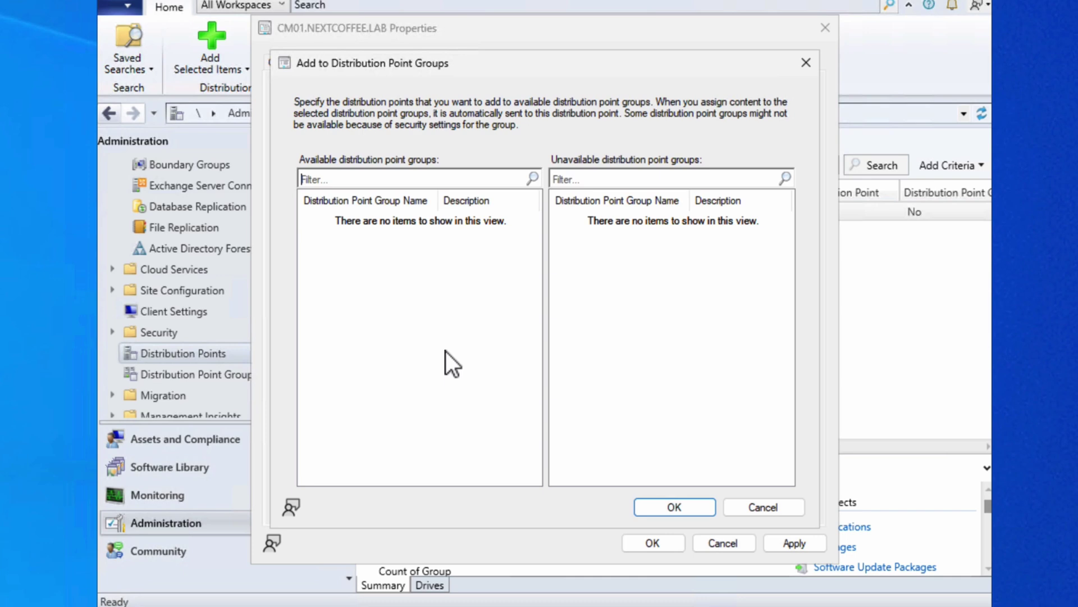
{"action": "left_click", "coordinate": [764, 509]}
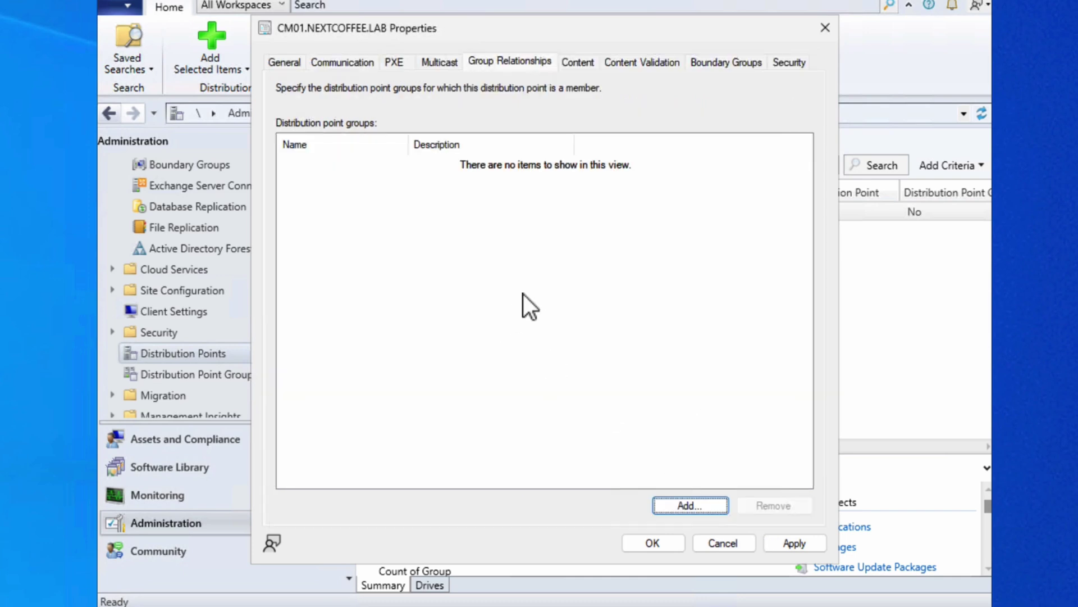
Step: Turn on scheduled content validation recurring on day 1 of every month, effective 08/07/2025
{"action": "left_click", "coordinate": [575, 60]}
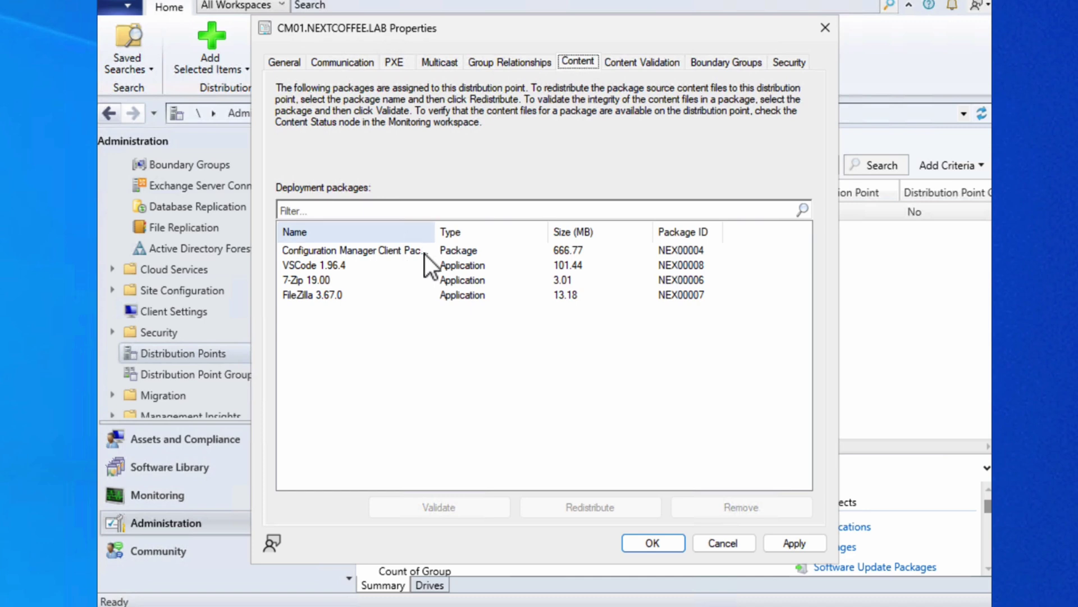
{"action": "left_click", "coordinate": [661, 64]}
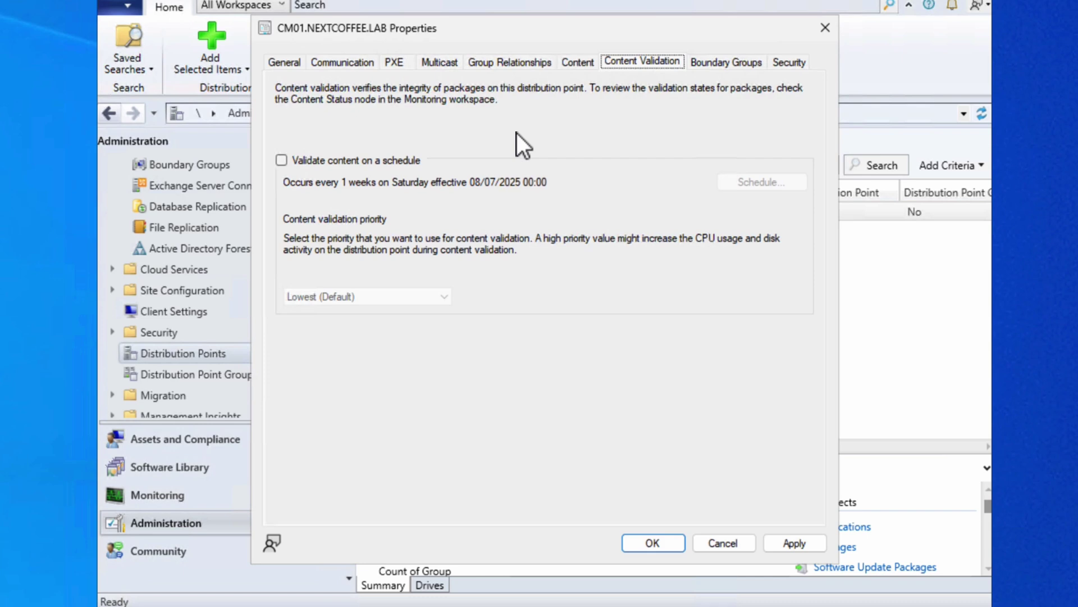
{"action": "left_click", "coordinate": [391, 159]}
{"action": "left_click", "coordinate": [751, 186]}
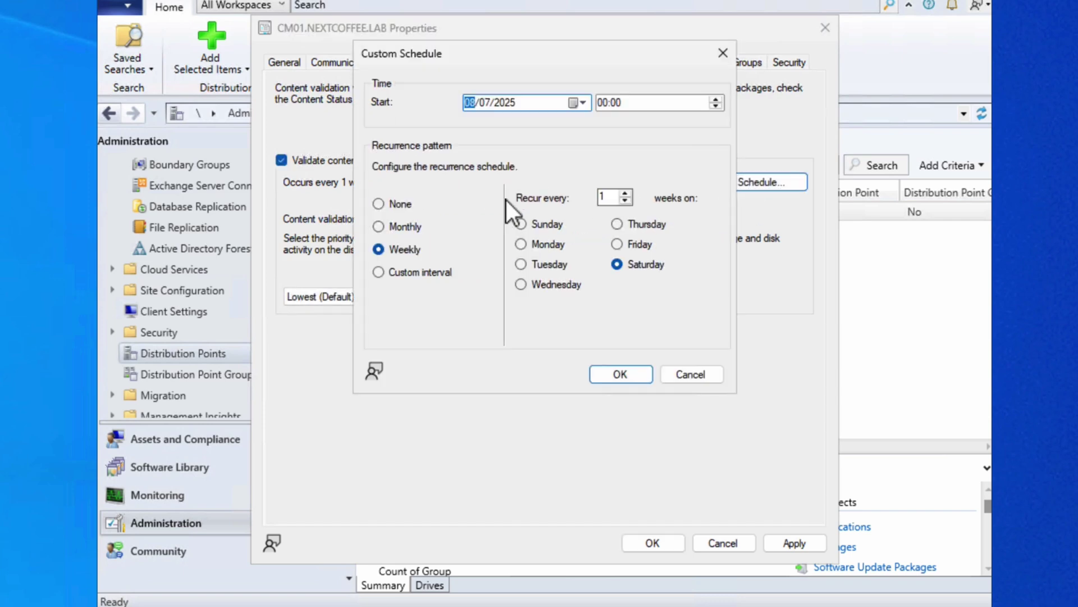
{"action": "left_click", "coordinate": [401, 227]}
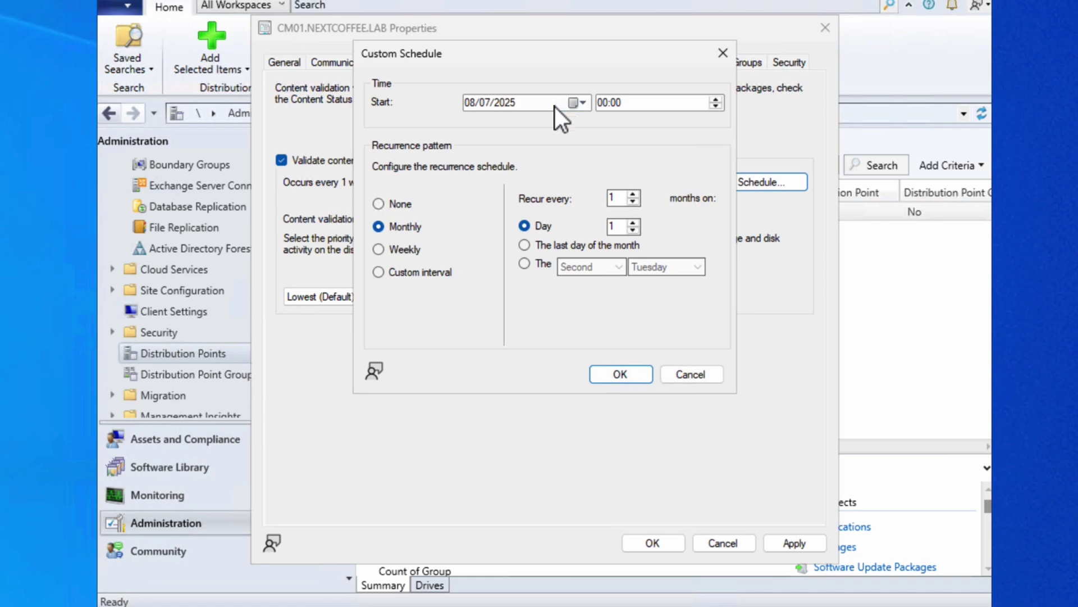
{"action": "left_click", "coordinate": [628, 374]}
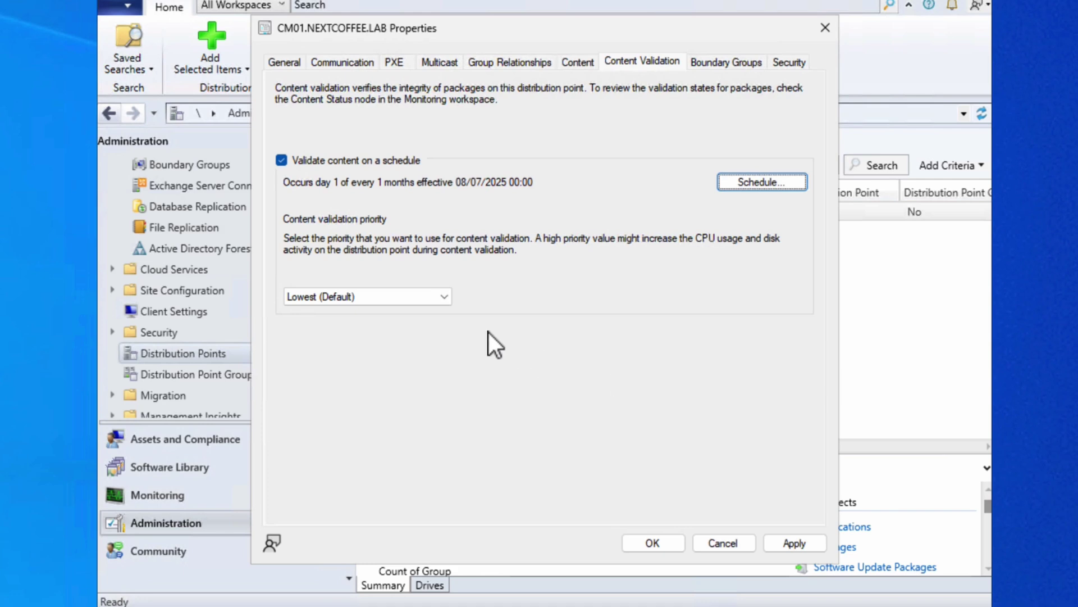
Step: Confirm Main Lab Boundary Group is associated with CM01.NEXTCOFFEE.LAB, then apply the properties with OK
{"action": "left_click", "coordinate": [750, 63]}
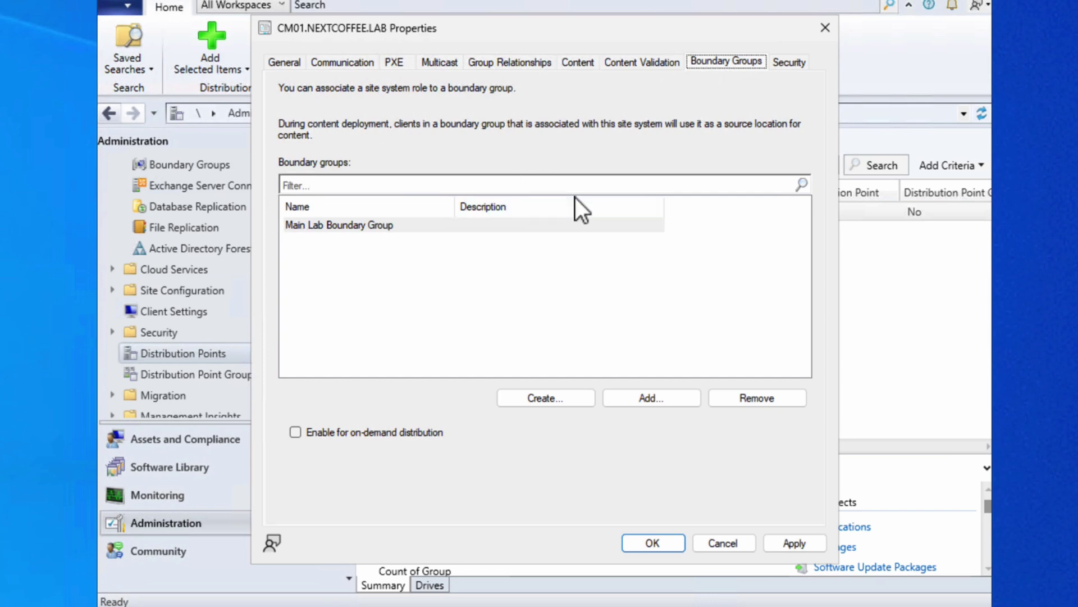
{"action": "left_click", "coordinate": [666, 544]}
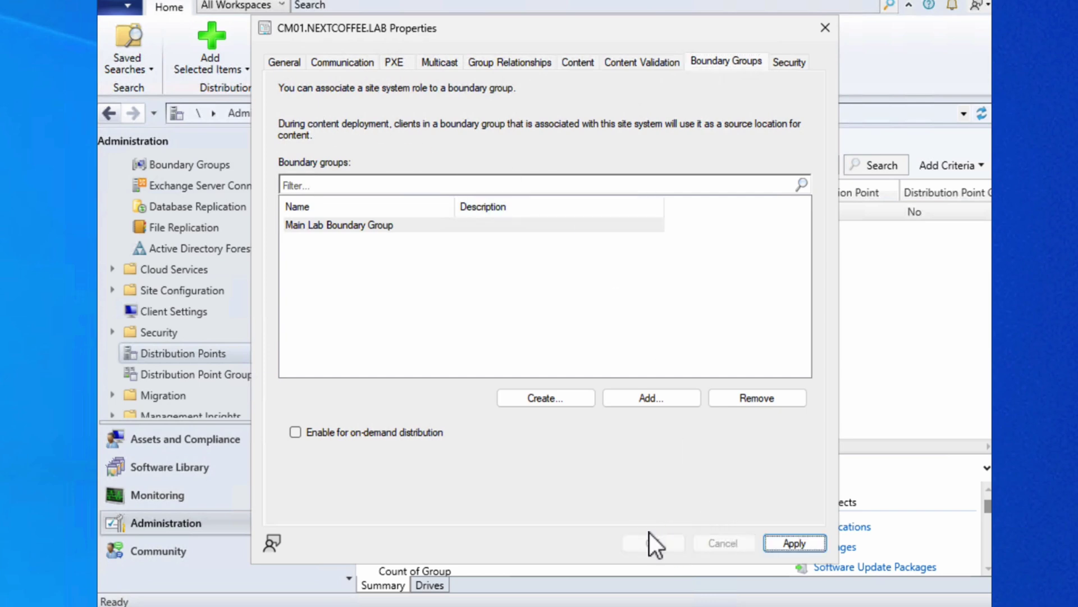